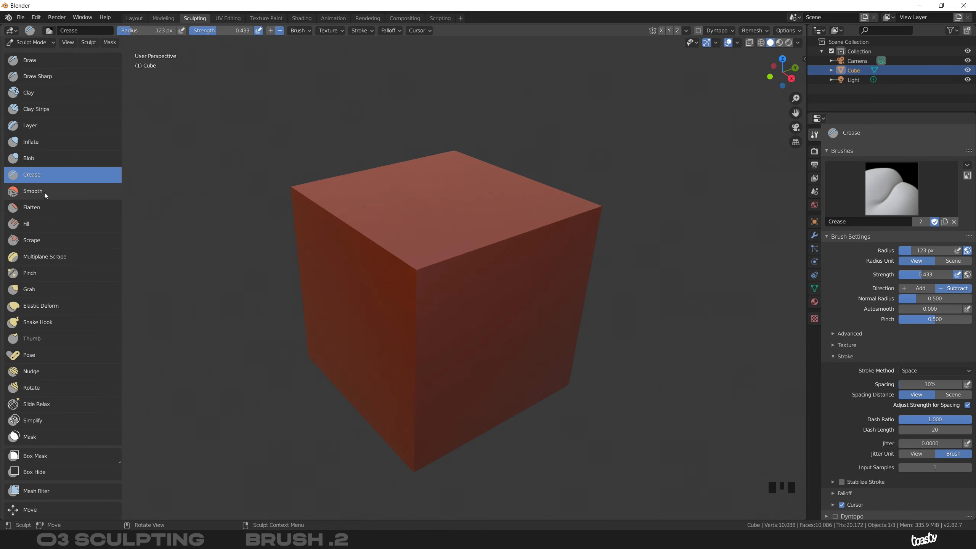
Round off the cube's front corner and the two adjoining top edges with the Smooth brush.
left_click(65, 193)
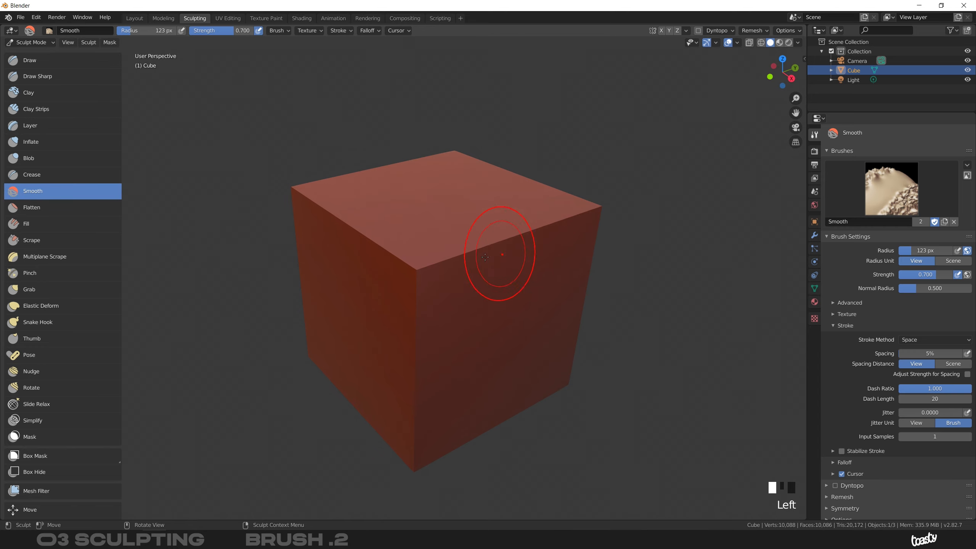
middle_click_drag(481, 328, 403, 276)
left_click_drag(425, 267, 582, 212)
mouse_move(481, 247)
left_mouse_down()
mouse_move(400, 245)
mouse_move(246, 161)
left_mouse_up()
mouse_move(334, 228)
left_mouse_down()
mouse_move(405, 299)
mouse_move(414, 261)
mouse_move(446, 225)
mouse_move(456, 302)
left_mouse_up()
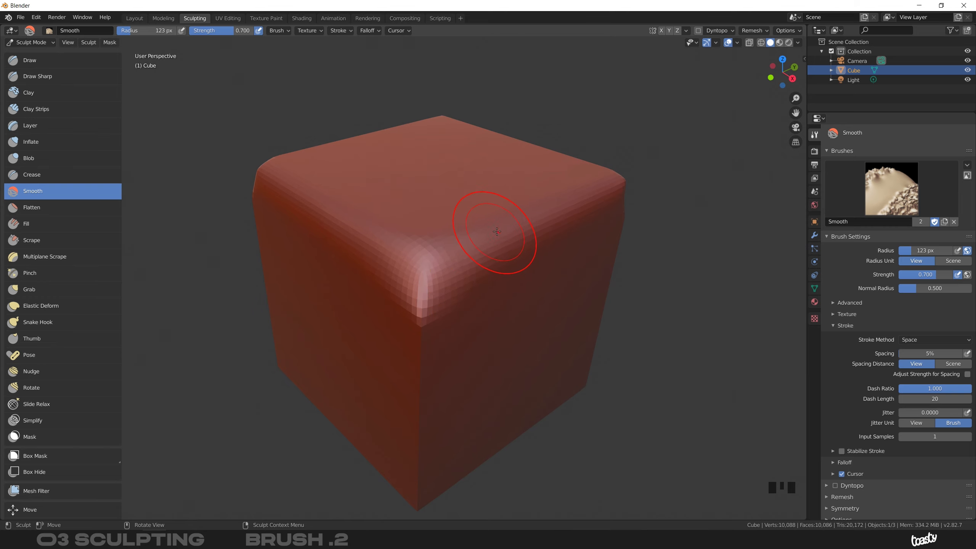
Switch to the Draw brush and soften another top edge of the cube using its temporary smoothing mode.
key("x")
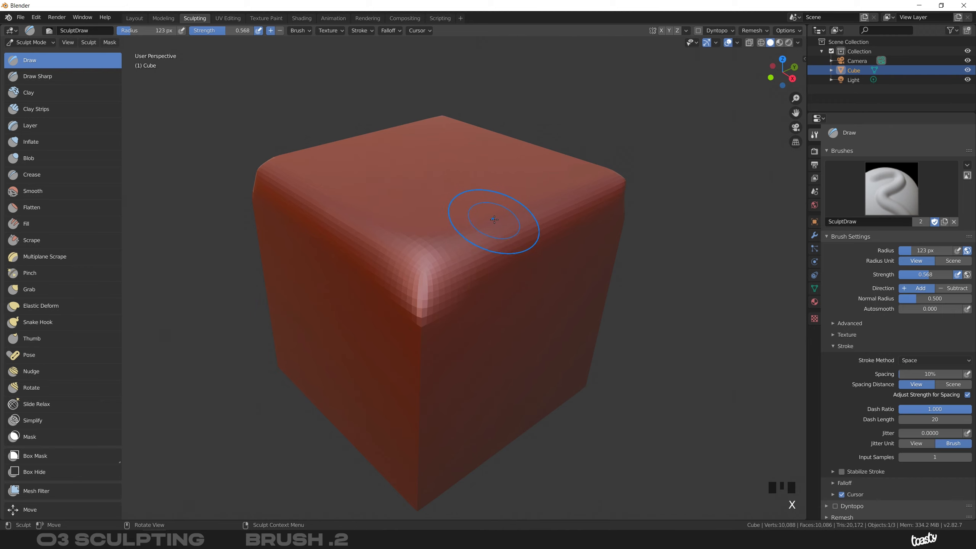
middle_click_drag(487, 220, 322, 244)
key("ctrl+z")
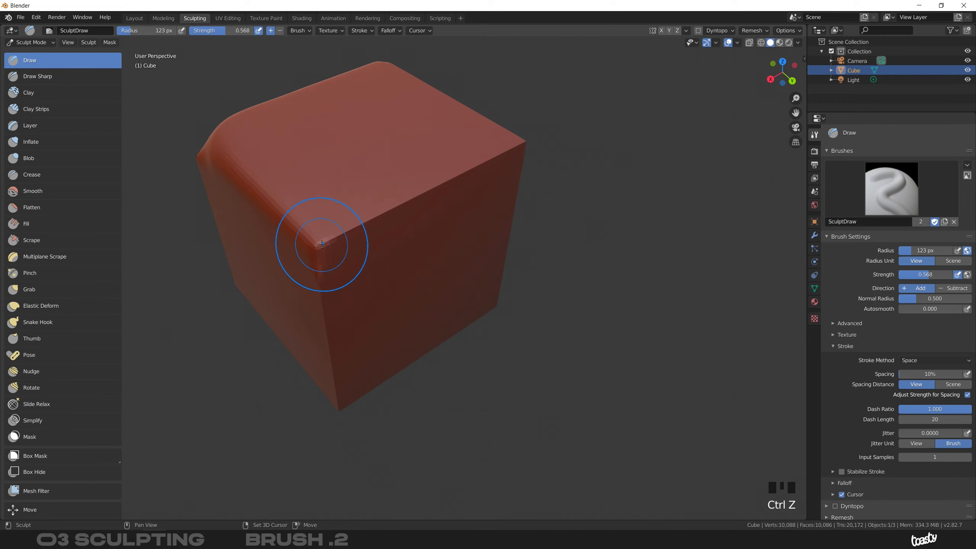
mouse_move(316, 250)
left_mouse_down("shift")
mouse_move(441, 180)
mouse_move(335, 242)
left_mouse_up("shift")
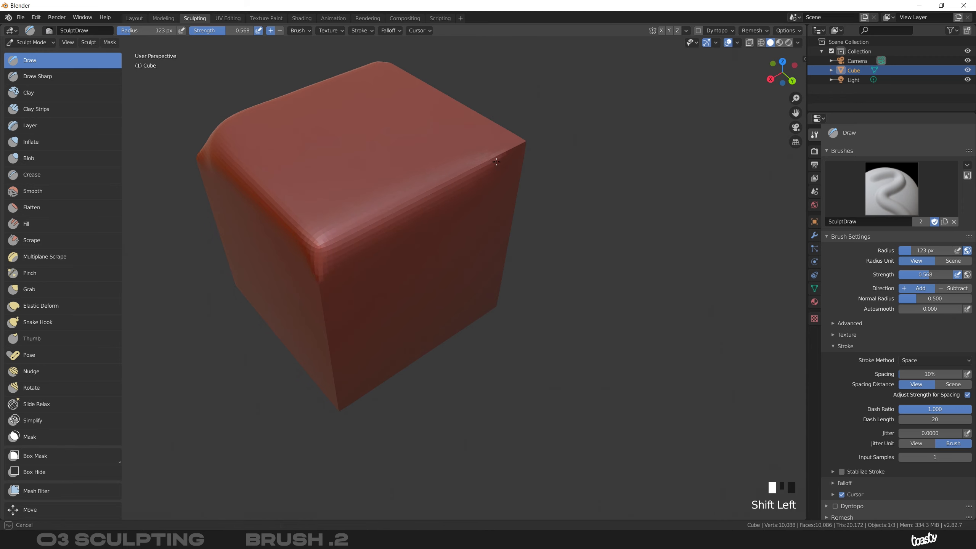
key("ctrl+z")
mouse_move(315, 196)
middle_mouse_down()
mouse_move(403, 204)
mouse_move(375, 194)
middle_mouse_up()
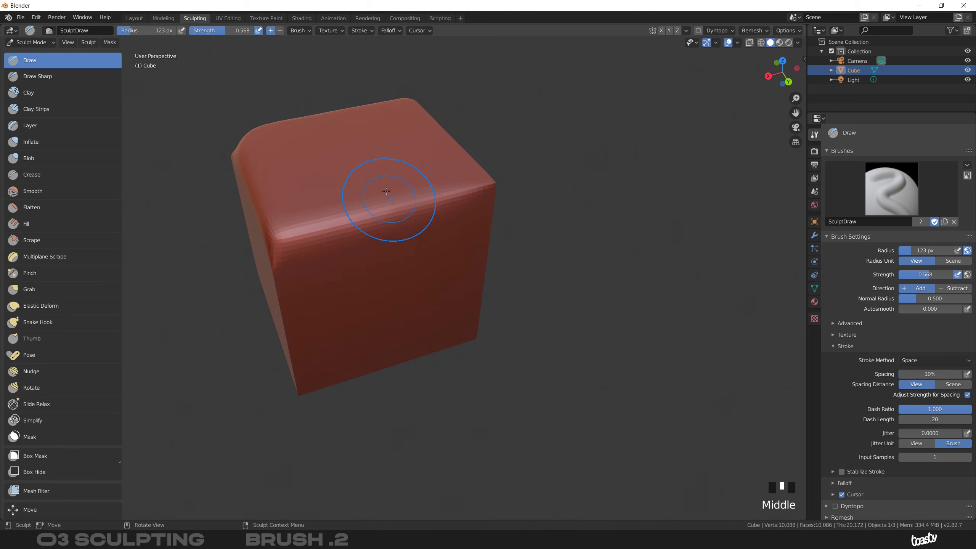
Raise bumps over the cube's softened top edge with the Draw brush, temporarily smoothing the surface between strokes.
mouse_move(375, 196)
left_mouse_down()
mouse_move(394, 211)
mouse_move(403, 191)
left_mouse_up()
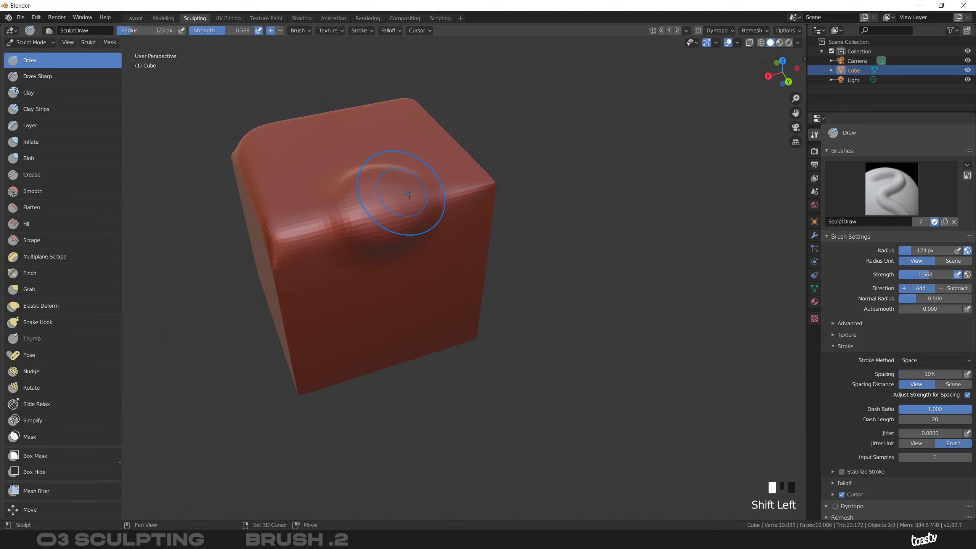
middle_click_drag(442, 175, 336, 171)
mouse_move(435, 212)
left_mouse_down()
mouse_move(435, 201)
mouse_move(453, 198)
mouse_move(410, 208)
mouse_move(403, 196)
left_mouse_up()
middle_click_drag(403, 196, 402, 214)
mouse_move(402, 214)
left_mouse_down("shift")
mouse_move(410, 196)
mouse_move(422, 199)
left_mouse_up("shift")
middle_click_drag(422, 199, 416, 194)
mouse_move(417, 194)
left_mouse_down()
mouse_move(412, 231)
mouse_move(396, 224)
mouse_move(394, 233)
left_mouse_up()
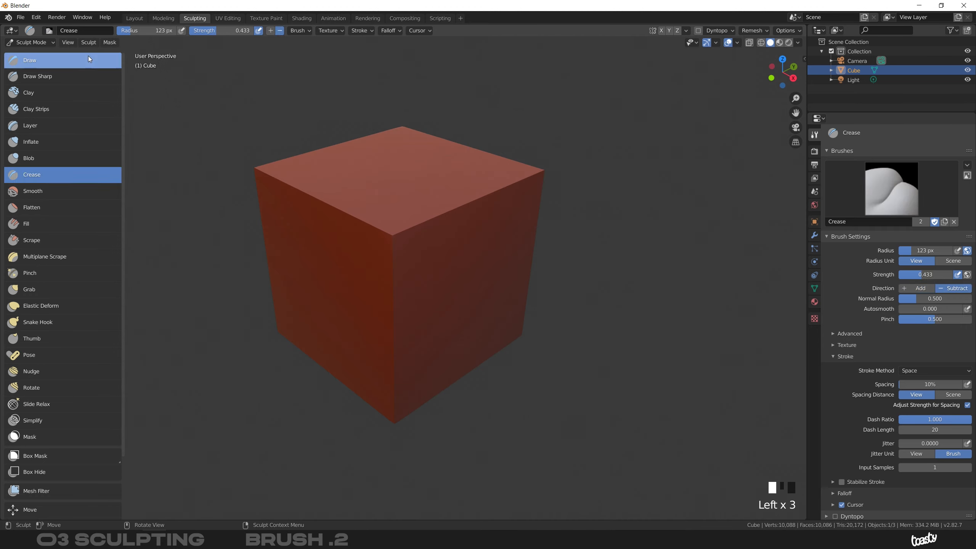
Soften the fresh cube's front corner and adjoining top edges with the Smooth brush.
left_click(187, 166)
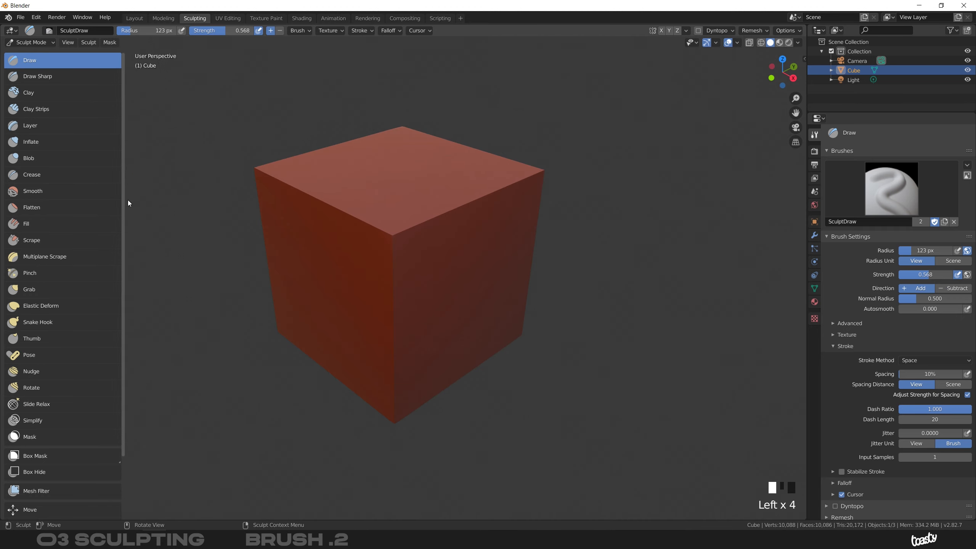
left_click(91, 190)
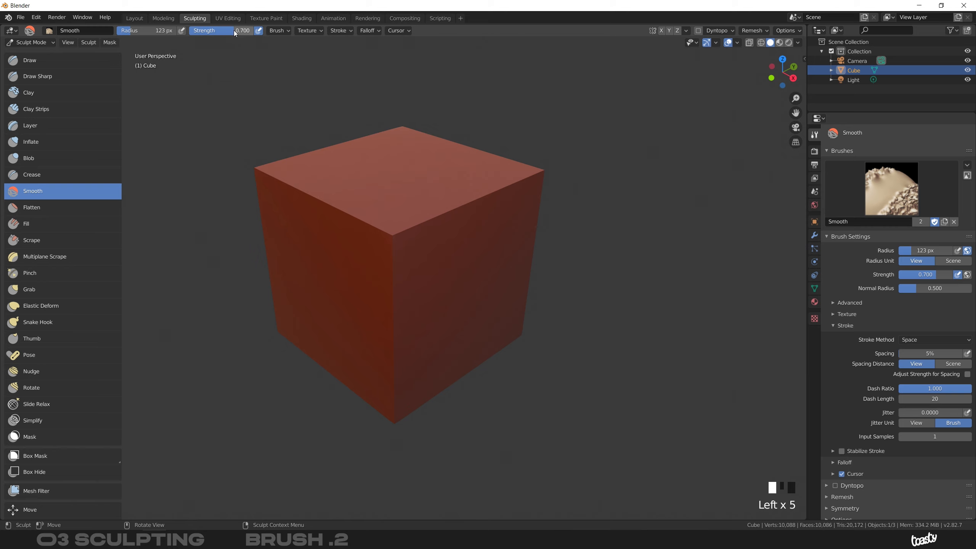
left_click_drag(393, 236, 529, 177)
left_click_drag(413, 229, 315, 223)
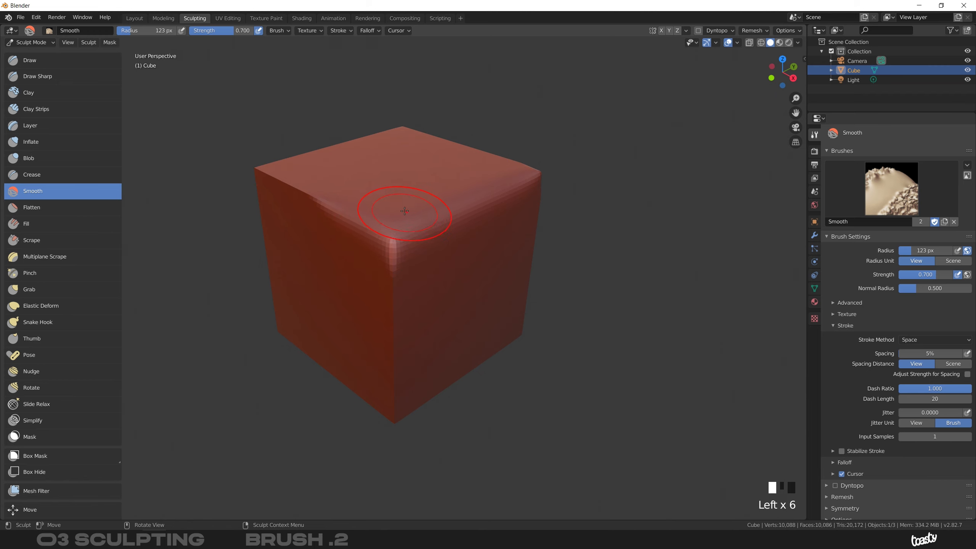
Sculpt one raised mound across the softened top edge and another across the top face with the Draw brush.
key("x")
mouse_move(388, 215)
left_mouse_down()
mouse_move(426, 199)
mouse_move(388, 218)
mouse_move(375, 213)
mouse_move(396, 211)
mouse_move(386, 192)
mouse_move(365, 229)
left_mouse_up()
left_click(63, 194)
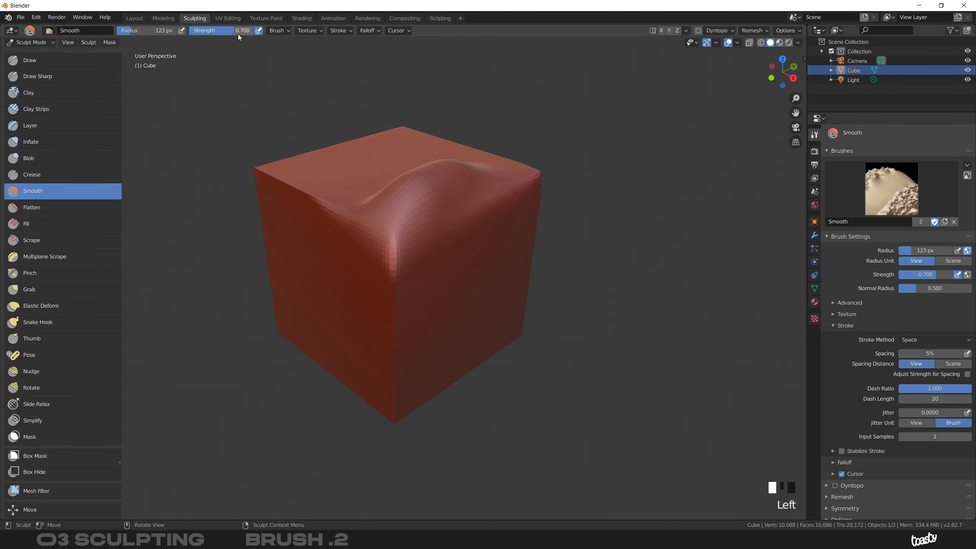
key("x")
mouse_move(410, 187)
middle_mouse_down()
mouse_move(388, 181)
mouse_move(382, 153)
middle_mouse_up()
mouse_move(388, 131)
left_mouse_down()
mouse_move(338, 181)
mouse_move(388, 175)
mouse_move(382, 159)
mouse_move(361, 156)
left_mouse_up()
Set the Smooth brush strength to 0.1.
left_click(75, 191)
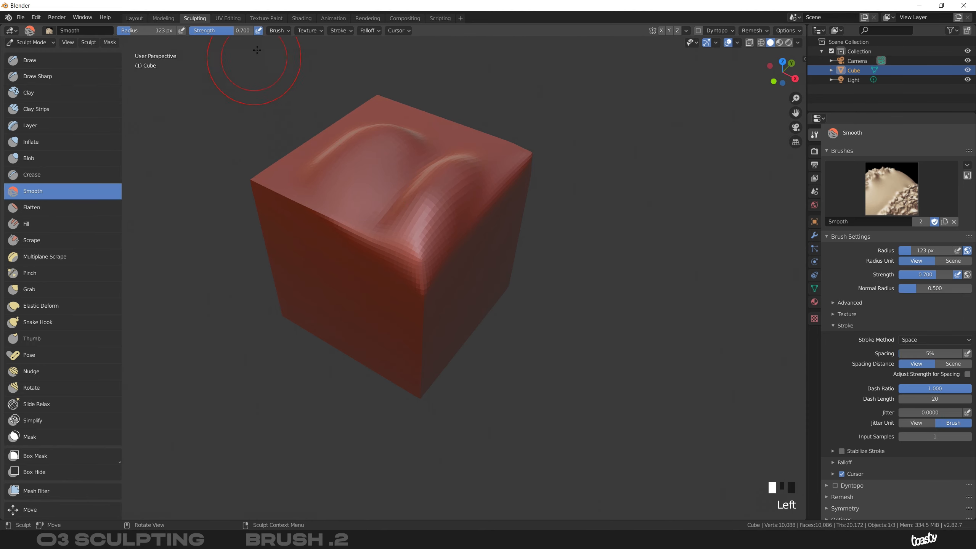
left_click(235, 31)
left_click(236, 34)
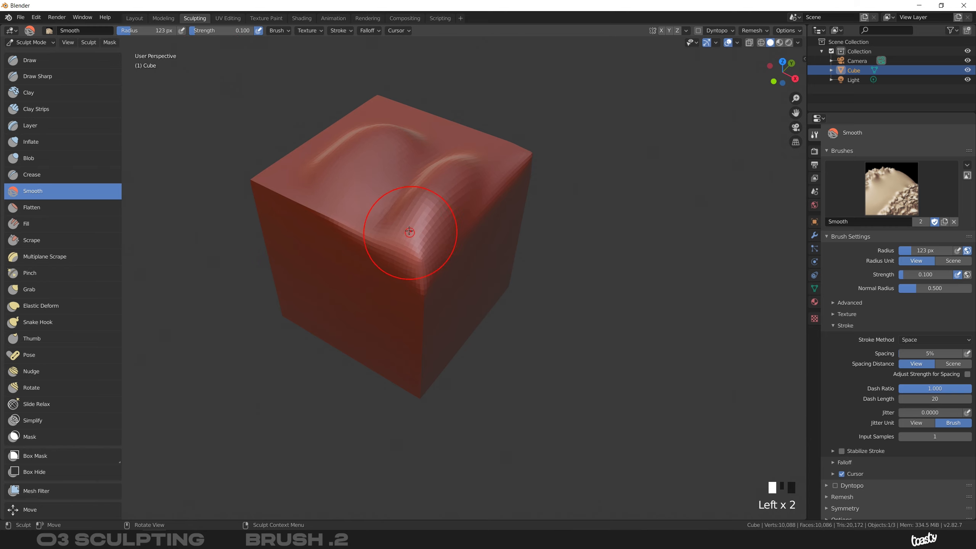
Build up a bulging ridge along the cube's top edge with the Draw brush.
middle_click_drag(407, 223, 388, 242)
key("x")
middle_click_drag(433, 216, 377, 231, "shift")
mouse_move(376, 231)
left_mouse_down()
mouse_move(507, 181)
mouse_move(418, 238)
mouse_move(369, 200)
mouse_move(442, 181)
mouse_move(417, 197)
left_mouse_up()
middle_click_drag(417, 197, 424, 208)
Lightly smooth the new ridge and the nearby sharp corner using the Draw brush's temporary smoothing mode.
mouse_move(348, 283)
middle_mouse_down()
mouse_move(348, 250)
mouse_move(523, 230)
mouse_move(381, 255)
mouse_move(403, 257)
middle_mouse_up()
mouse_move(403, 257)
left_mouse_down("shift")
mouse_move(429, 251)
mouse_move(407, 239)
left_mouse_up("shift")
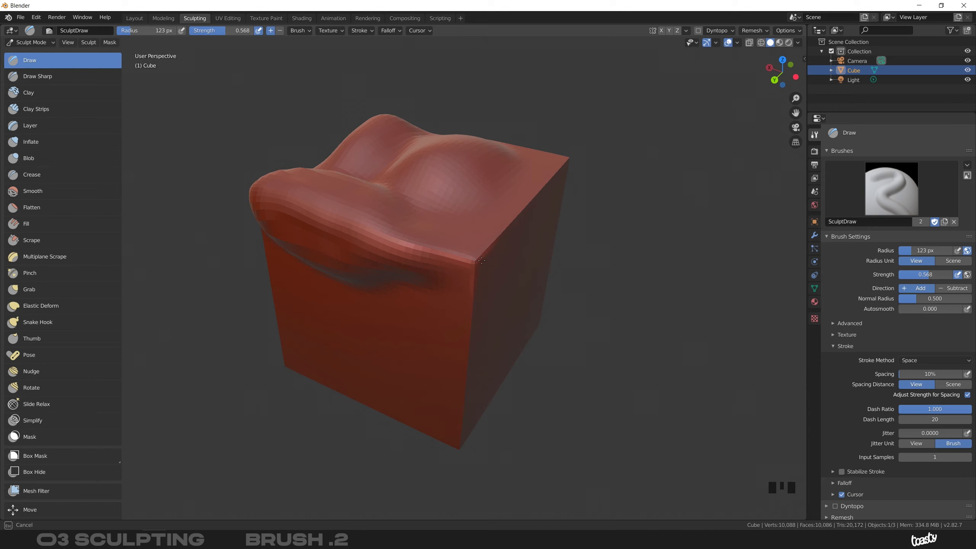
left_click_drag(472, 268, 471, 266, "shift")
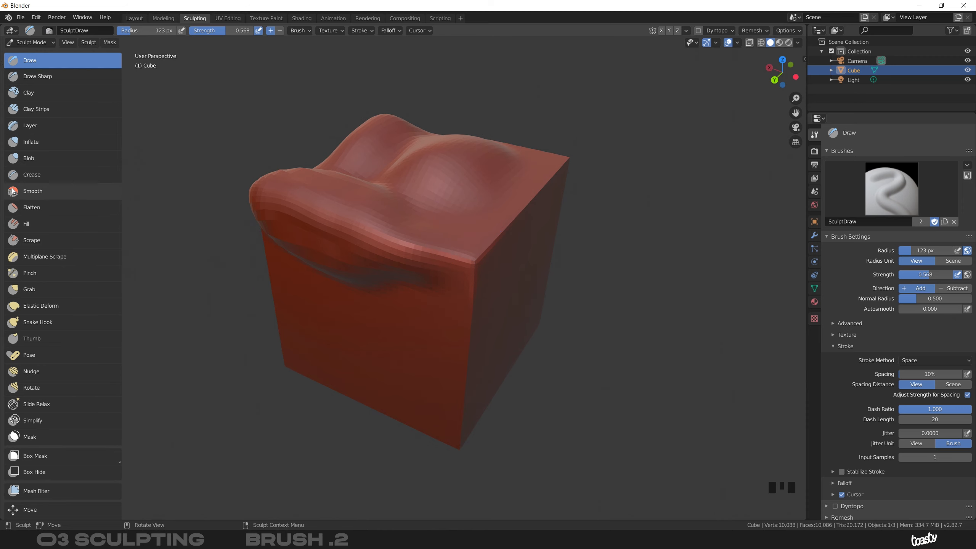
Raise the Smooth brush strength to 1.000.
left_click(67, 193)
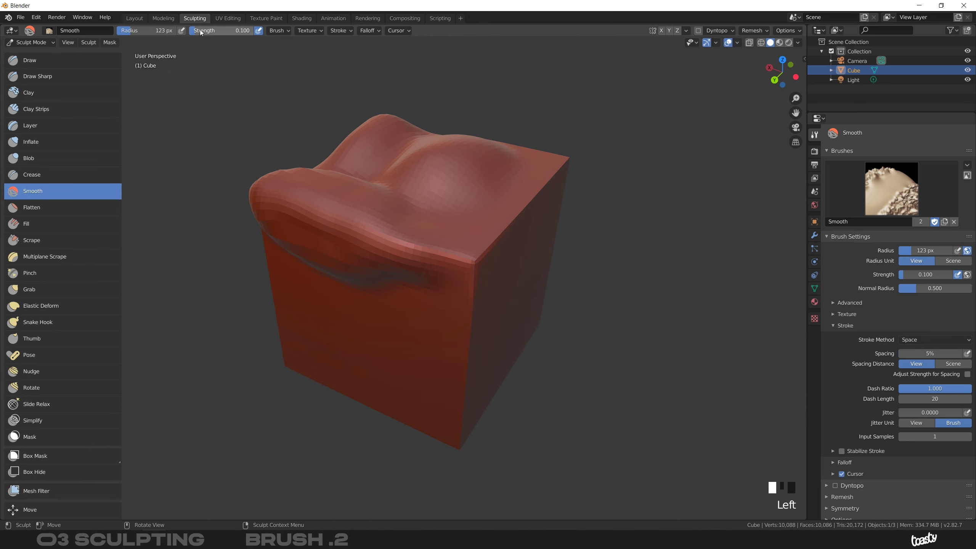
left_click_drag(197, 33, 271, 38)
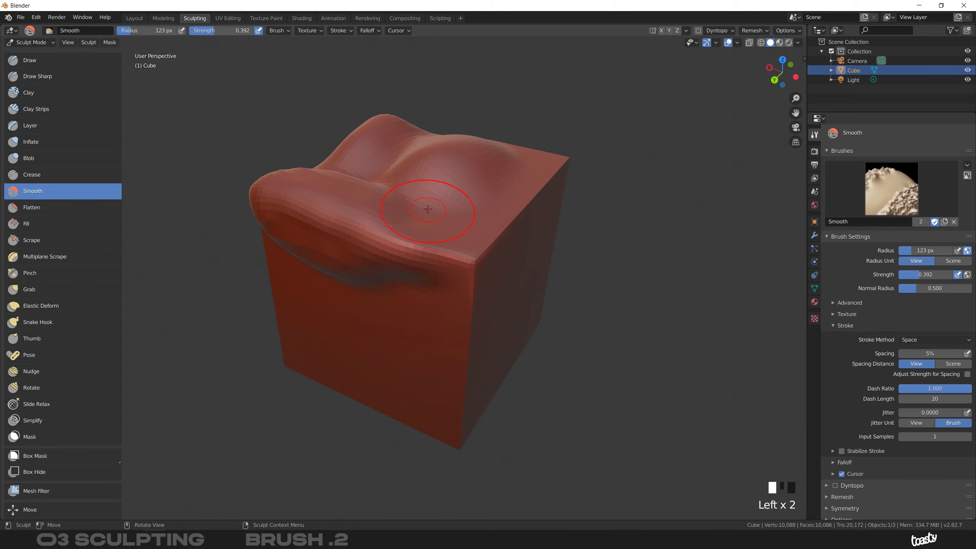
key("shift+f")
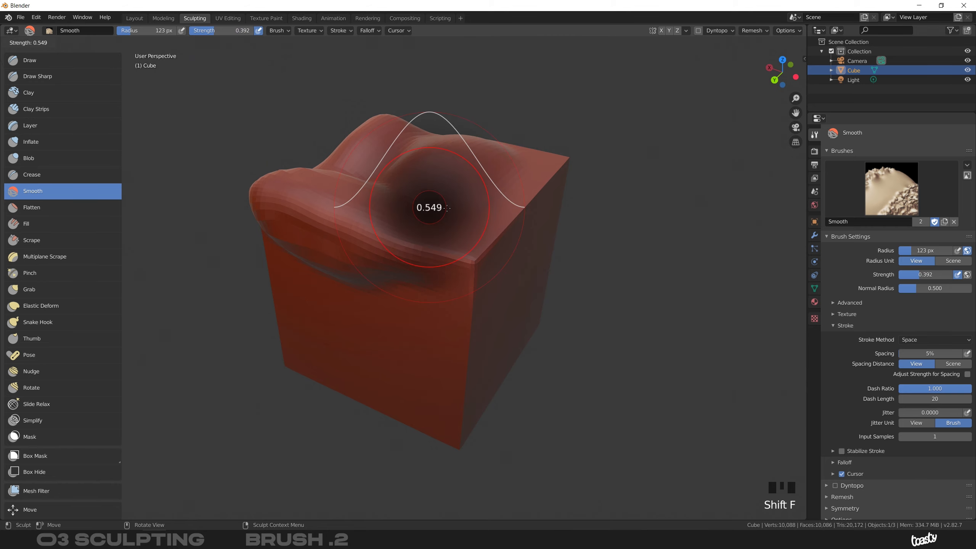
left_click(503, 210)
Smooth the cube's sharp front corner and adjoining top edge, undo it, and repeat it with the Draw brush's temporary smoothing.
middle_click_drag(491, 214, 417, 219, "shift")
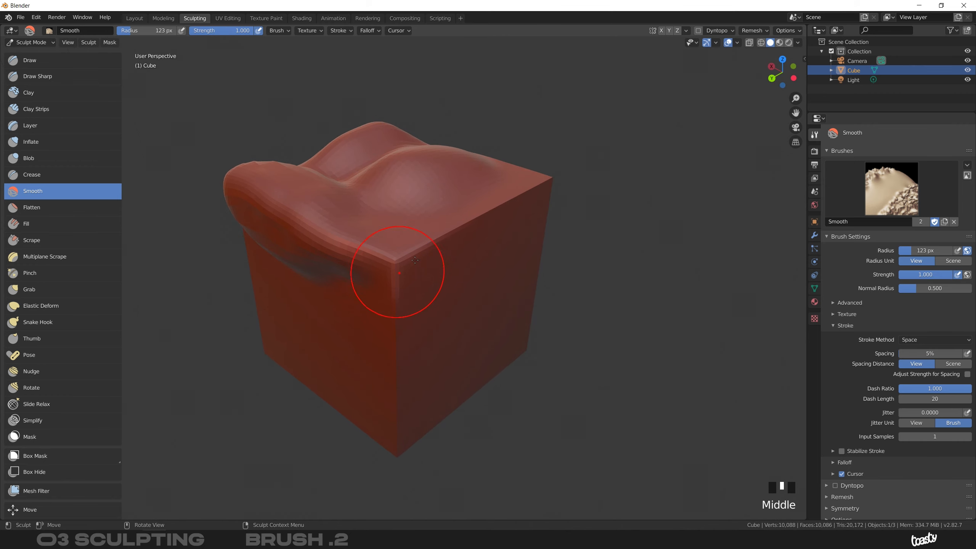
left_click_drag(398, 260, 545, 171)
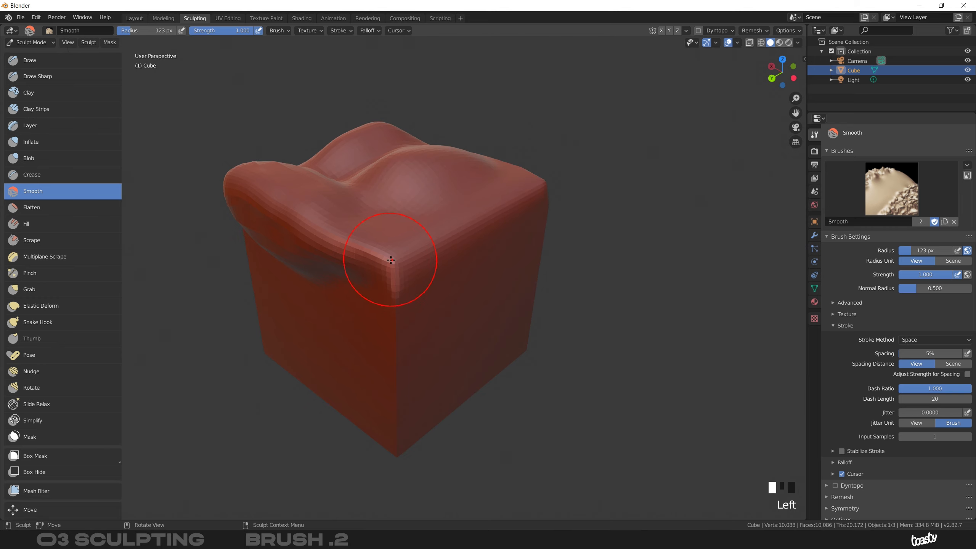
key("ctrl+z")
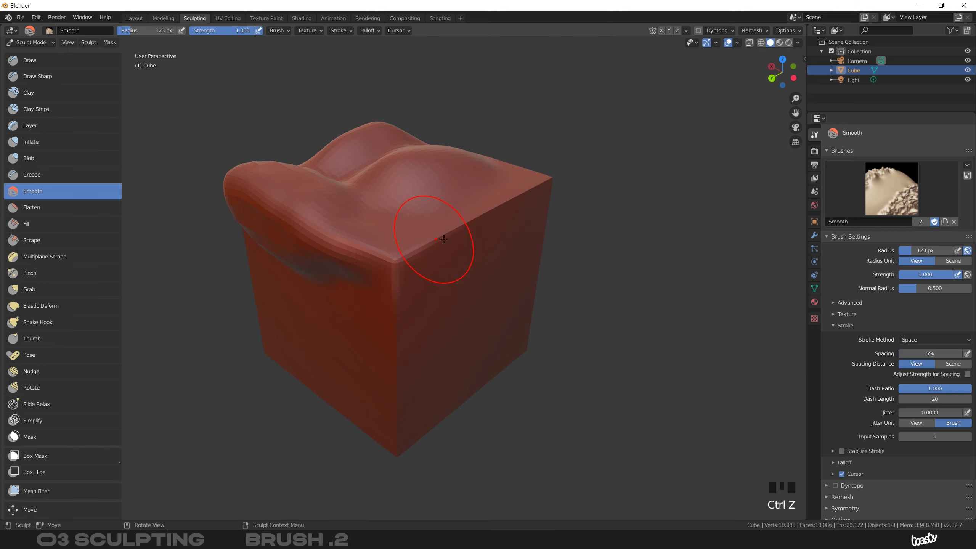
key("x")
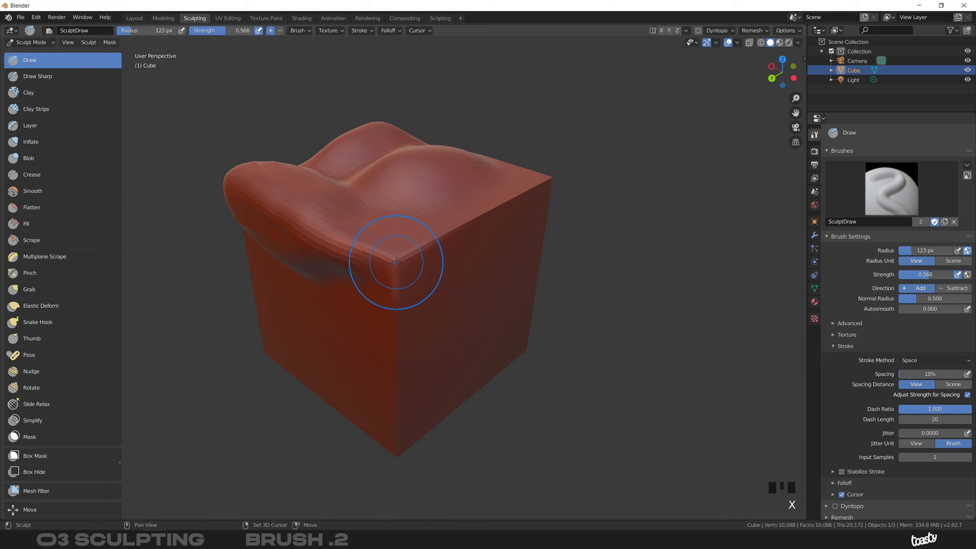
mouse_move(396, 260)
left_mouse_down("shift")
mouse_move(471, 224)
mouse_move(399, 265)
mouse_move(423, 254)
left_mouse_up("shift")
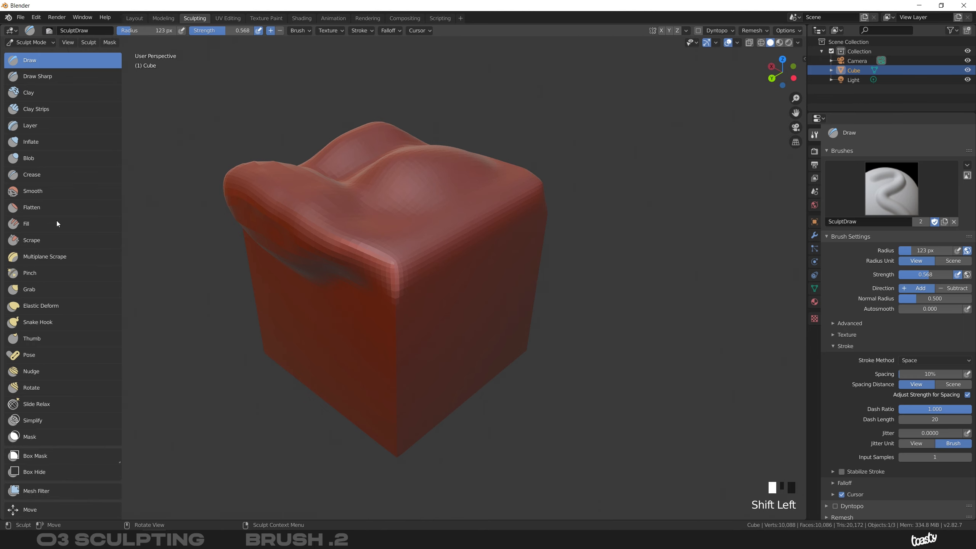
Restore the Smooth brush strength to 0.7.
left_click(32, 193)
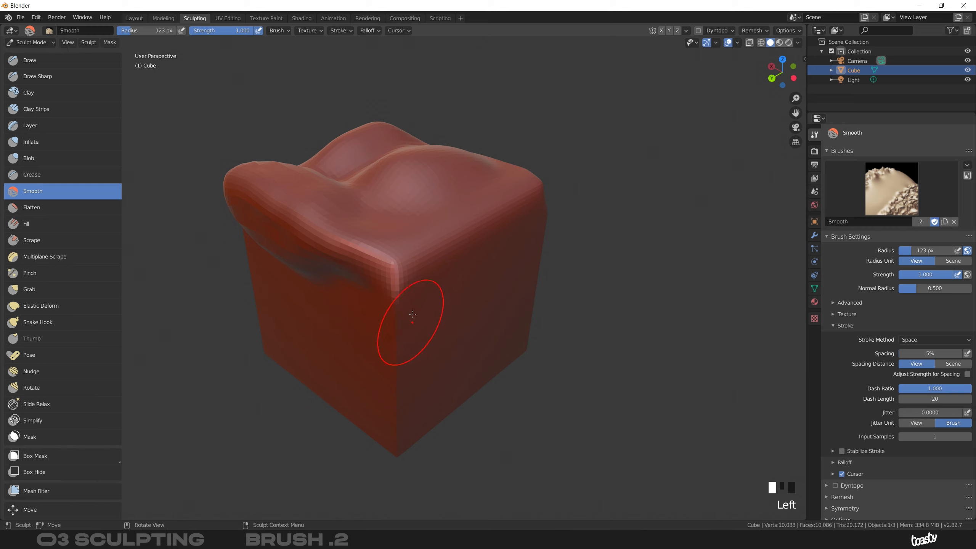
left_click(239, 31)
type(".")
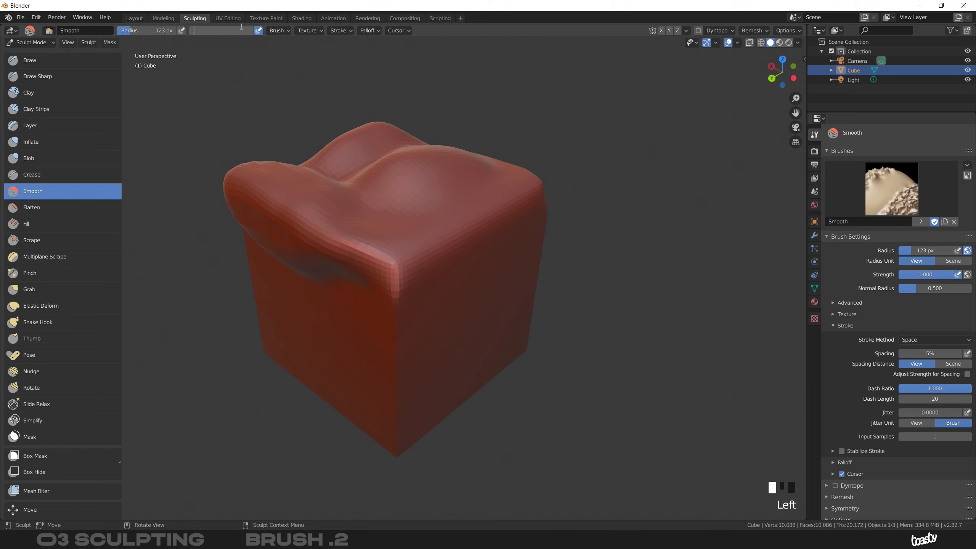
type("7")
left_click(242, 30)
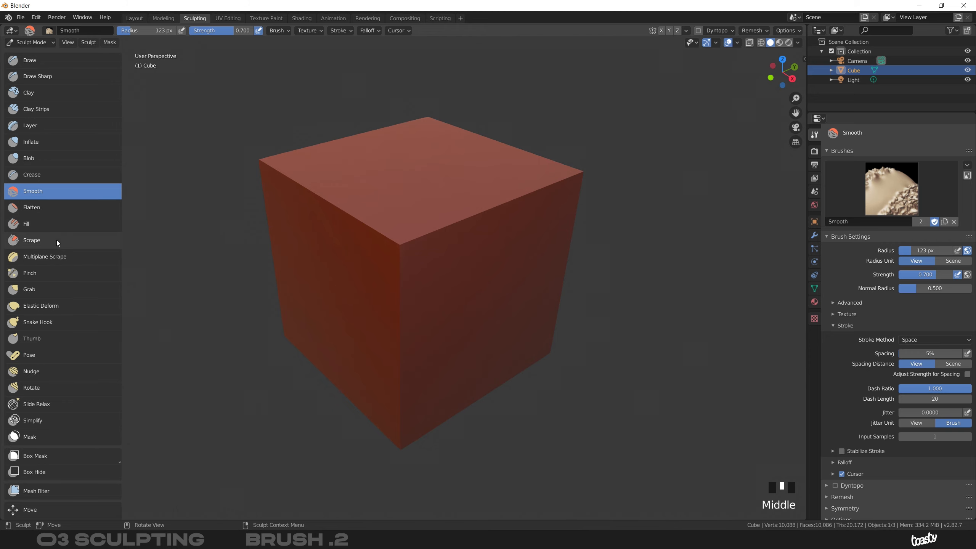
Flatten the fresh cube's front top edge into a bevel with the Flatten brush at strength 0.500.
left_click(54, 209)
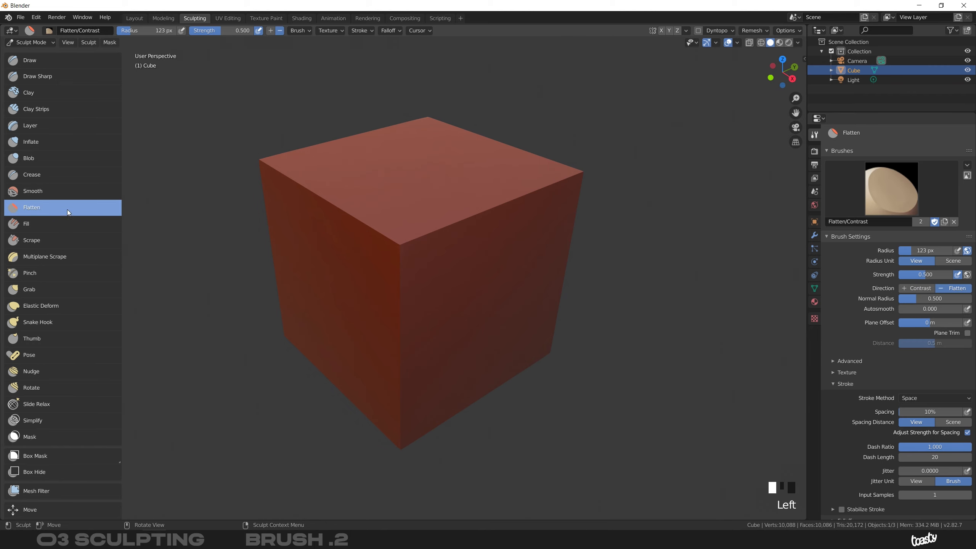
mouse_move(396, 244)
left_mouse_down()
mouse_move(506, 201)
mouse_move(497, 202)
left_mouse_up()
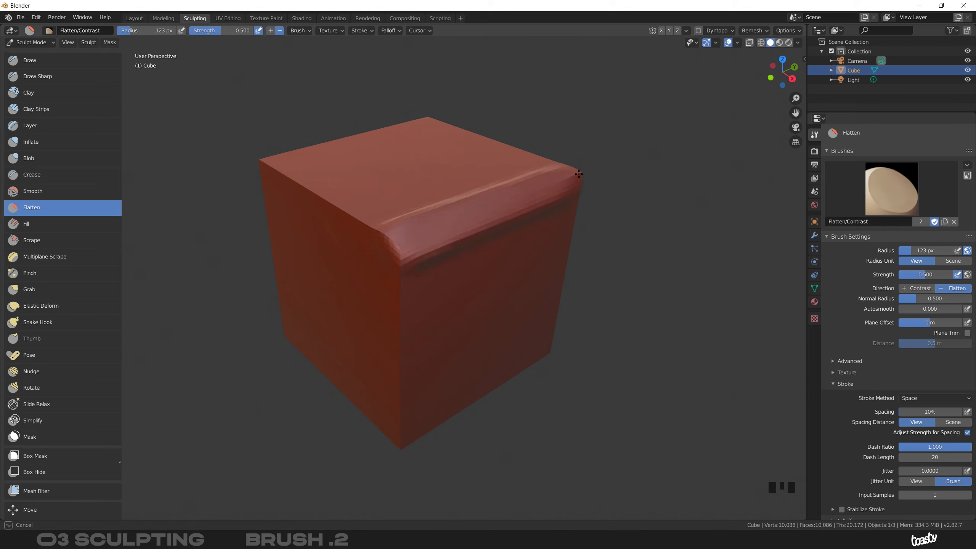
left_click_drag(385, 236, 386, 237)
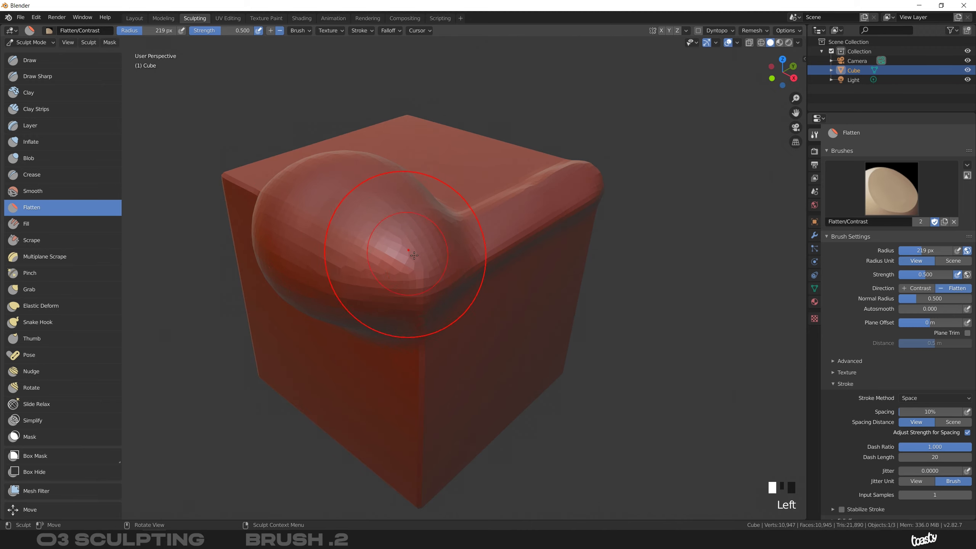
Flatten the rounded corner bulge and its neighbouring top edge with the Flatten brush at a 219 px radius.
middle_click_drag(414, 255, 414, 277)
mouse_move(414, 276)
left_mouse_down()
mouse_move(410, 248)
mouse_move(384, 265)
left_mouse_up()
mouse_move(384, 265)
middle_mouse_down()
mouse_move(342, 235)
mouse_move(394, 225)
mouse_move(375, 229)
middle_mouse_up()
mouse_move(375, 229)
left_mouse_down()
mouse_move(307, 269)
mouse_move(242, 261)
mouse_move(288, 238)
left_mouse_up()
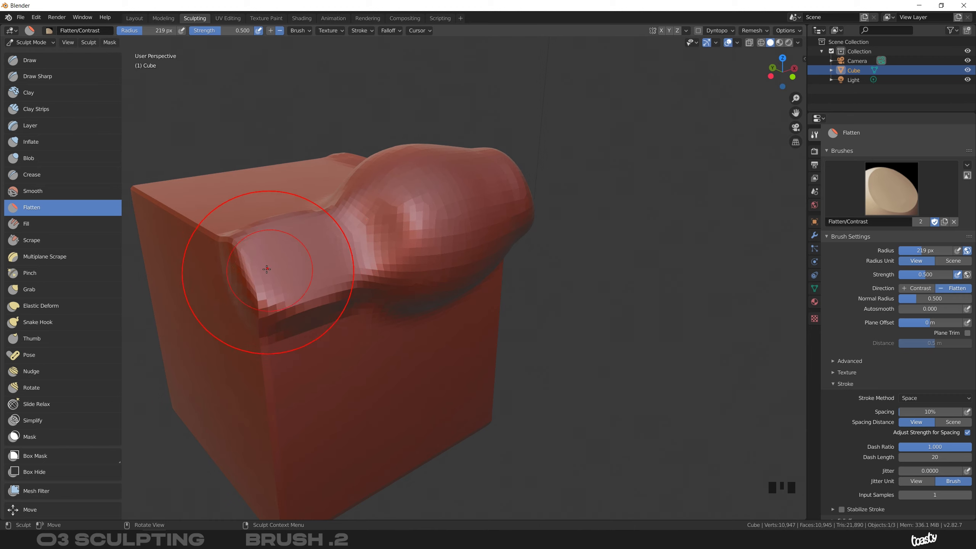
middle_click_drag(323, 241, 263, 246)
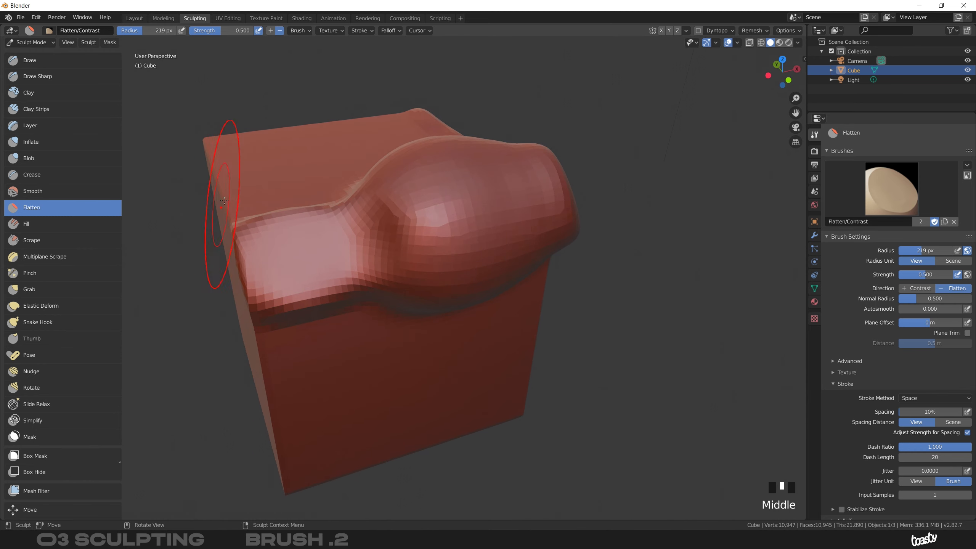
middle_click_drag(208, 198, 163, 229)
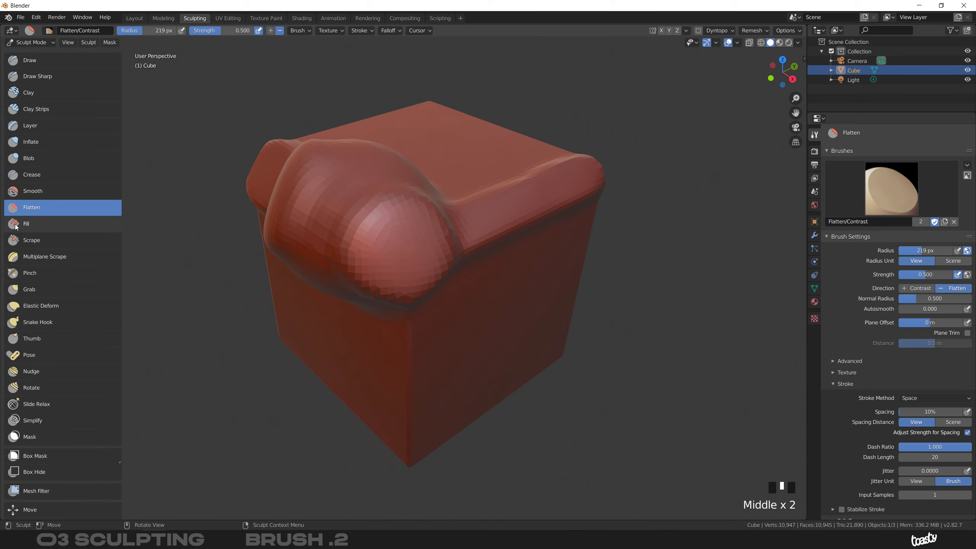
Fill the hollow between the corner bulge and the cube's top face with the Fill brush at strength 1.000 and radius 219 px.
left_click(59, 227)
mouse_move(446, 294)
middle_mouse_down()
mouse_move(391, 208)
mouse_move(484, 230)
middle_mouse_up()
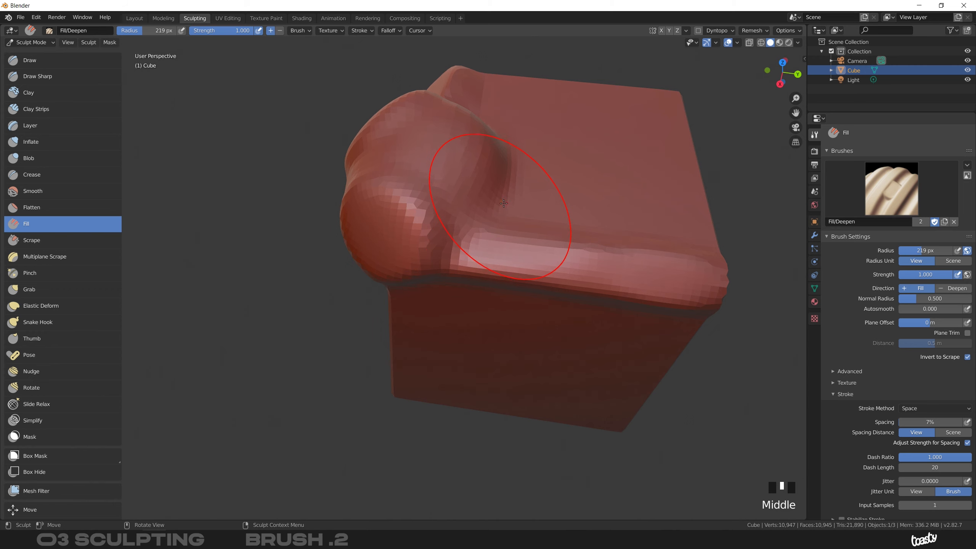
left_click_drag(483, 231, 515, 203)
Fill the crease beneath the corner bulge and below the adjoining top-edge ridge using an 86 px brush radius.
key("f")
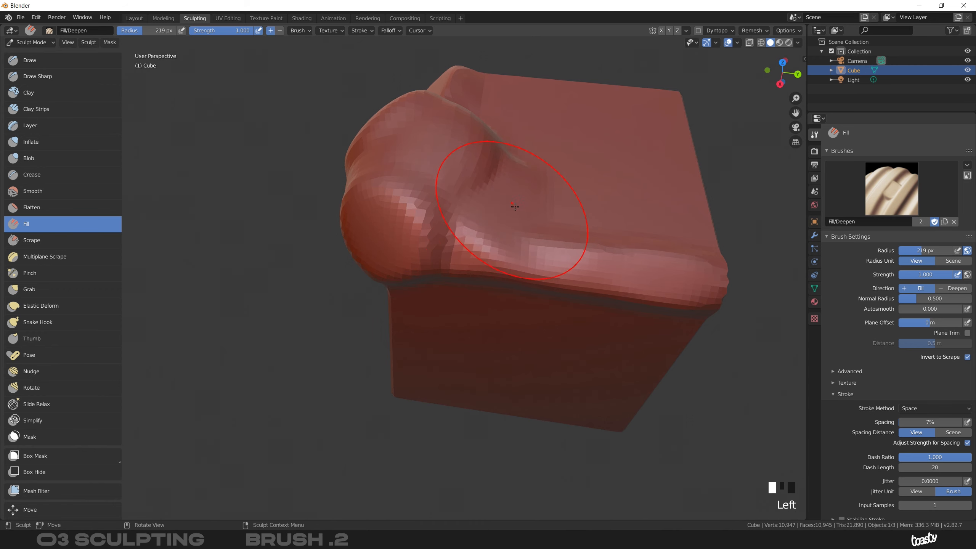
left_click(465, 200)
mouse_move(465, 200)
middle_mouse_down()
mouse_move(440, 203)
mouse_move(411, 316)
middle_mouse_up()
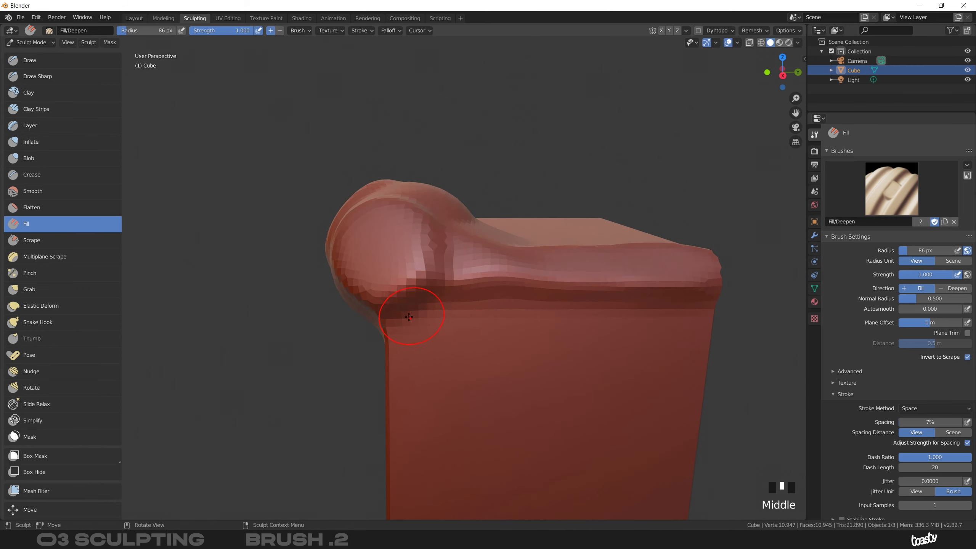
mouse_move(397, 324)
left_mouse_down()
mouse_move(408, 331)
mouse_move(469, 301)
left_mouse_up()
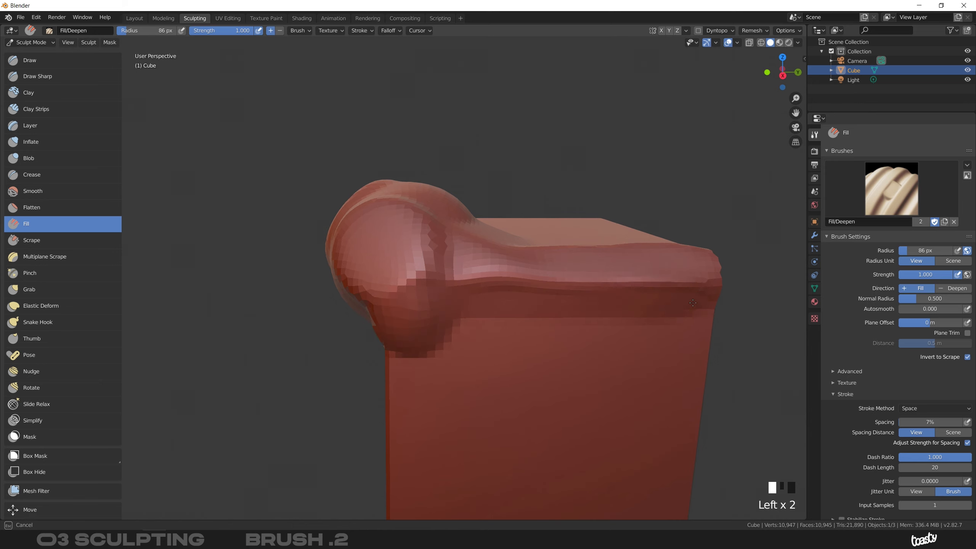
left_click_drag(694, 307, 676, 306)
Fill the underside of the bulge on the cube's adjoining side, enlarging the Fill brush radius to 148 px.
mouse_move(632, 305)
middle_mouse_down()
mouse_move(359, 287)
mouse_move(424, 294)
middle_mouse_up()
mouse_move(426, 293)
left_mouse_down()
mouse_move(403, 302)
mouse_move(445, 286)
mouse_move(314, 325)
mouse_move(230, 304)
mouse_move(384, 311)
mouse_move(425, 297)
left_mouse_up()
key("f")
left_click(430, 298)
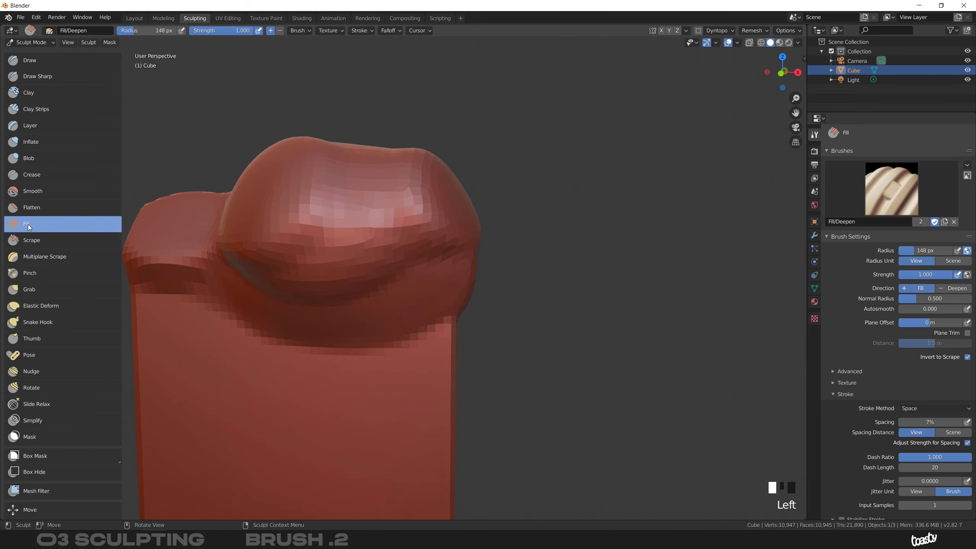
mouse_move(284, 285)
middle_mouse_down("shift")
mouse_move(545, 282)
mouse_move(419, 305)
middle_mouse_up("shift")
left_click_drag(418, 305, 456, 293)
Fill the hollows around the base of the bulge on the cube's top face with the 148 px Fill brush.
middle_click_drag(472, 294, 380, 253)
left_click_drag(380, 254, 348, 218)
middle_click_drag(348, 218, 342, 217)
left_click_drag(342, 217, 351, 215)
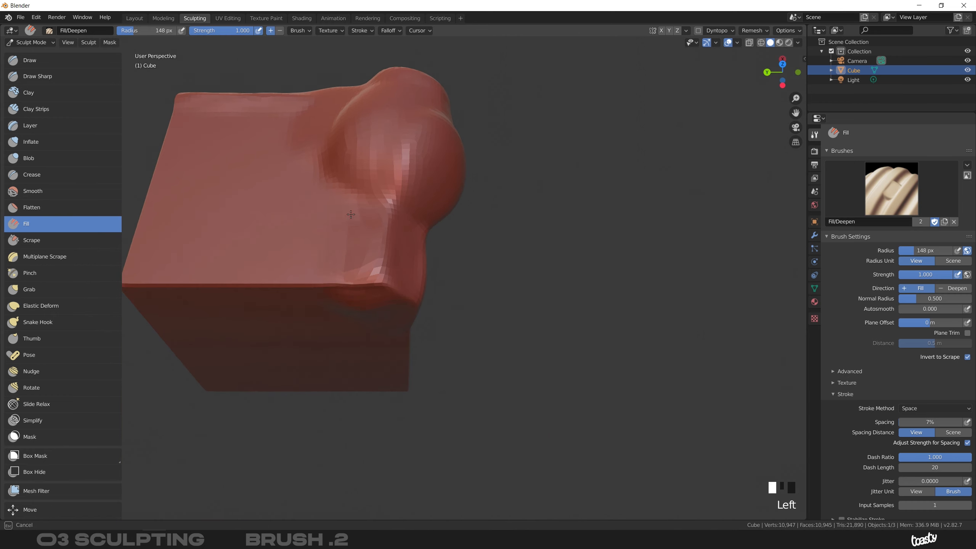
left_click_drag(317, 174, 295, 187)
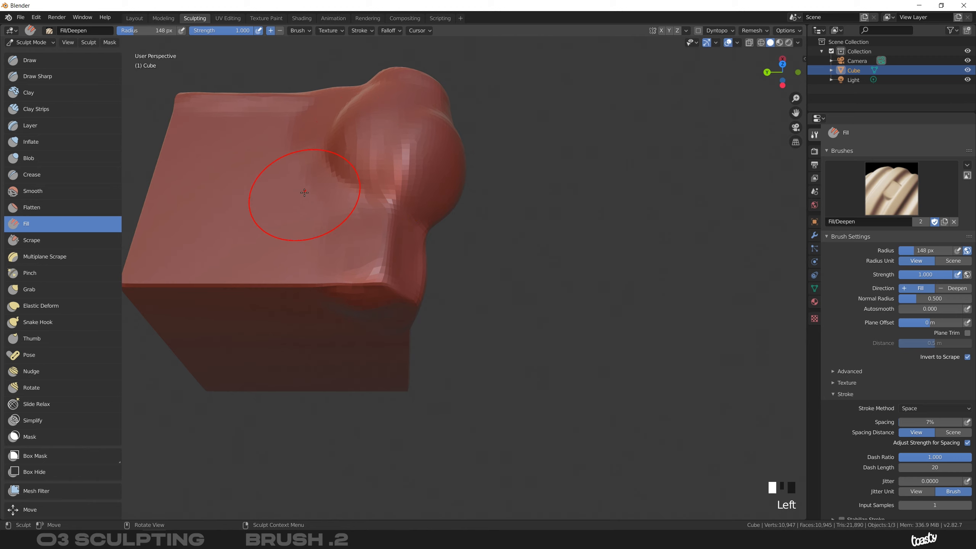
middle_click_drag(284, 192, 366, 227)
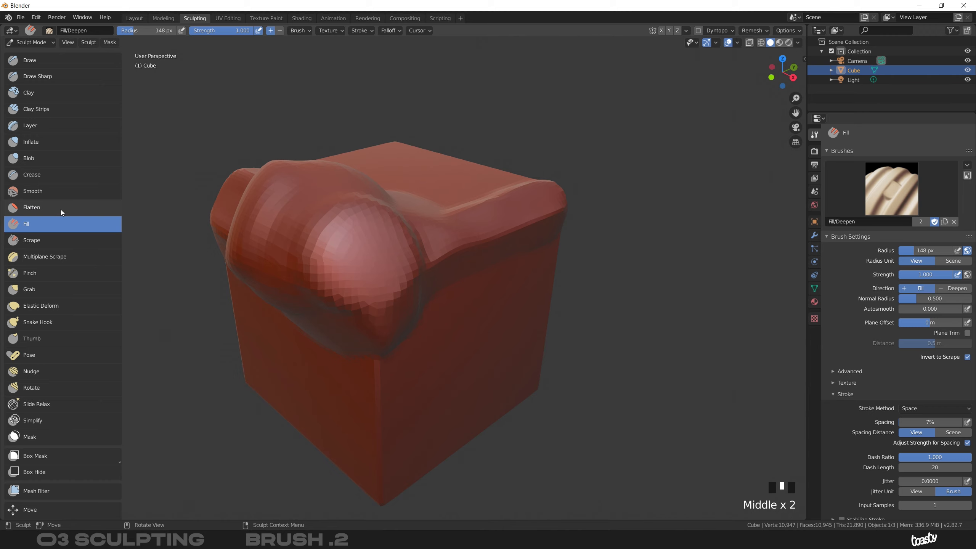
Scrape down the raised ridge beside the corner bulge with the Scrape brush at strength 1.000 and radius 127 px.
left_click(34, 239)
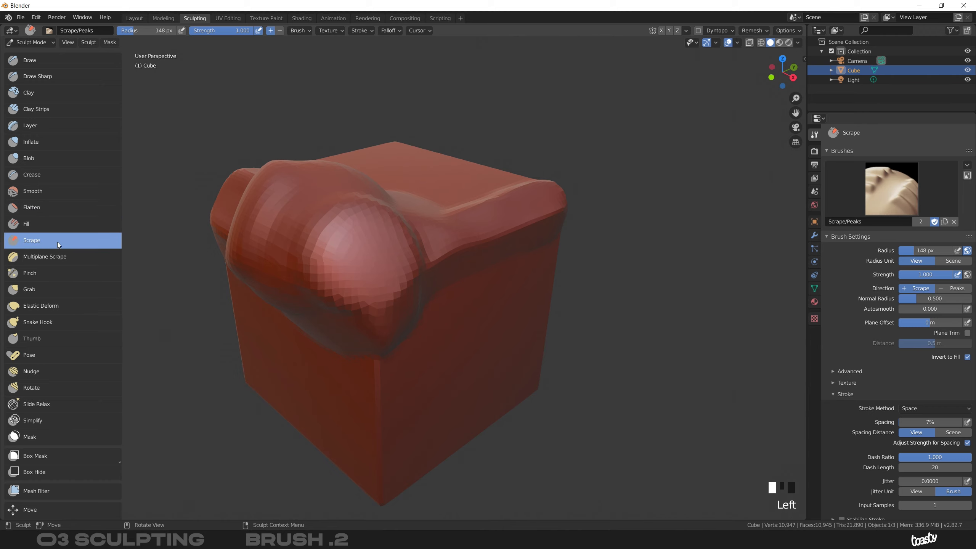
middle_click_drag(345, 269, 372, 273)
left_click_drag(446, 289, 696, 283)
mouse_move(492, 279)
left_mouse_down()
mouse_move(442, 262)
mouse_move(526, 273)
mouse_move(497, 294)
mouse_move(536, 278)
left_mouse_up()
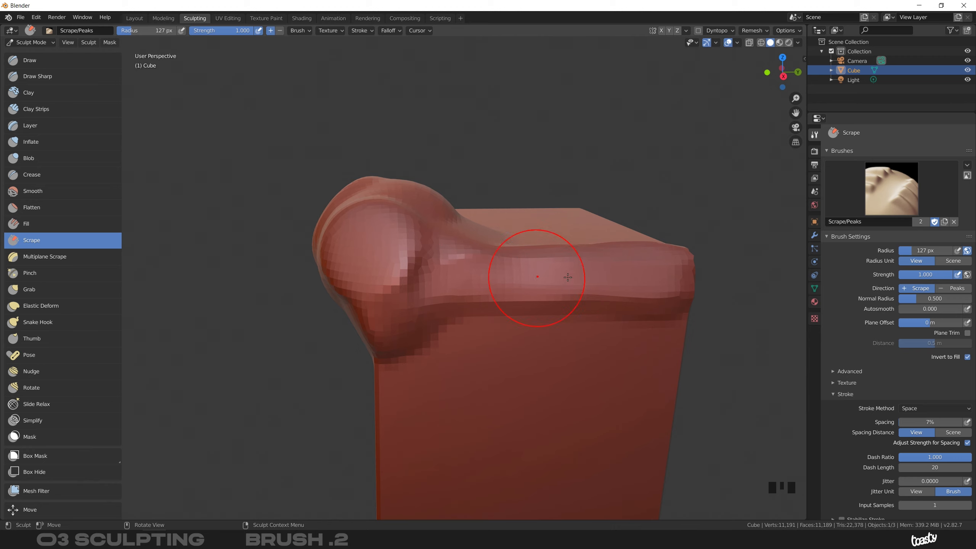
Scrape the cube's neighbouring sharp edges into narrow bevels with the 127 px Scrape brush.
mouse_move(573, 218)
middle_mouse_down()
mouse_move(348, 262)
mouse_move(413, 284)
mouse_move(457, 250)
mouse_move(428, 290)
mouse_move(400, 299)
middle_mouse_up()
left_click_drag(390, 304, 539, 238)
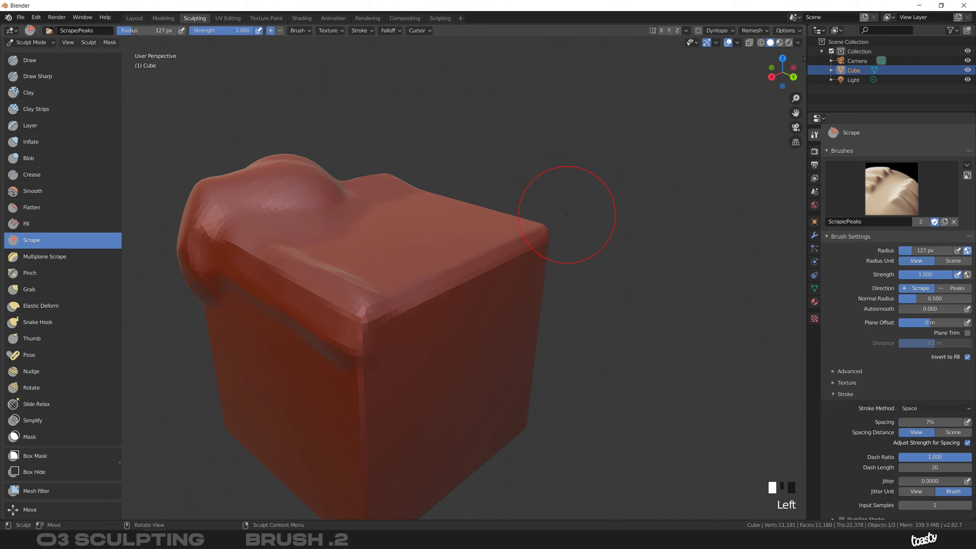
middle_click_drag(481, 222, 337, 305)
mouse_move(408, 373)
left_mouse_down()
mouse_move(425, 309)
mouse_move(404, 304)
left_mouse_up()
mouse_move(403, 304)
middle_mouse_down()
mouse_move(337, 196)
mouse_move(447, 246)
mouse_move(381, 261)
mouse_move(418, 218)
middle_mouse_up()
Scrape the ridge and the adjoining side of the bulge with the brush radius enlarged to 215 px.
key("f")
left_click(332, 258)
key("f")
left_click(444, 227)
mouse_move(418, 219)
left_mouse_down()
mouse_move(397, 254)
mouse_move(399, 222)
mouse_move(399, 246)
left_mouse_up()
mouse_move(398, 246)
middle_mouse_down()
mouse_move(480, 241)
mouse_move(424, 194)
middle_mouse_up()
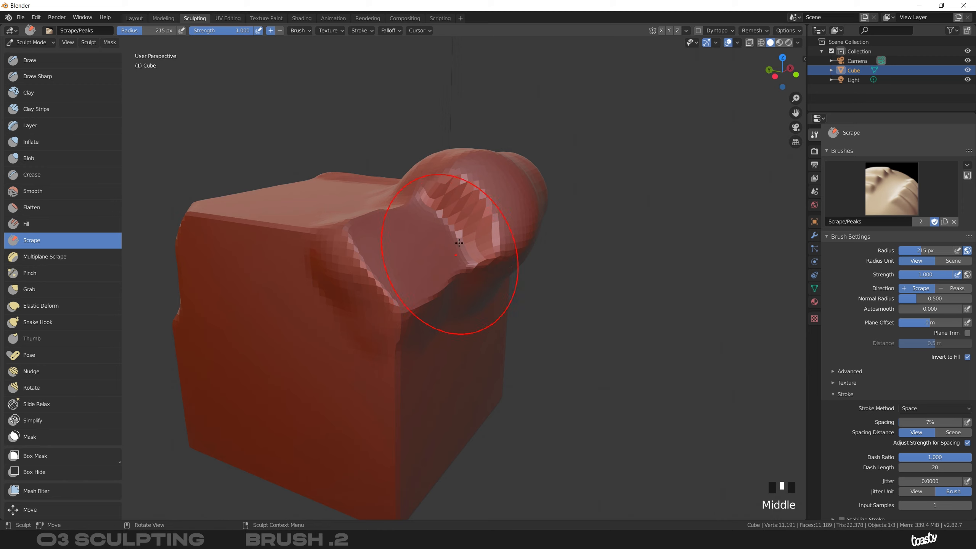
Scrape the rounded face of the corner bulge using a 152 px brush radius.
mouse_move(446, 235)
middle_mouse_down()
mouse_move(402, 181)
mouse_move(386, 248)
middle_mouse_up()
key("f")
left_click(362, 258)
left_click_drag(369, 300, 360, 295)
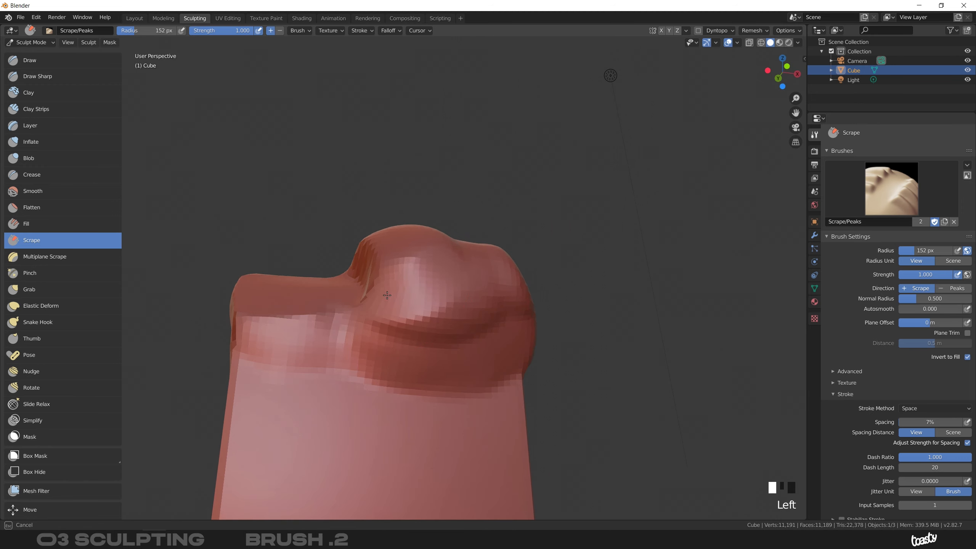
left_click_drag(451, 249, 405, 247)
mouse_move(405, 247)
middle_mouse_down()
mouse_move(418, 251)
mouse_move(425, 242)
mouse_move(419, 252)
middle_mouse_up()
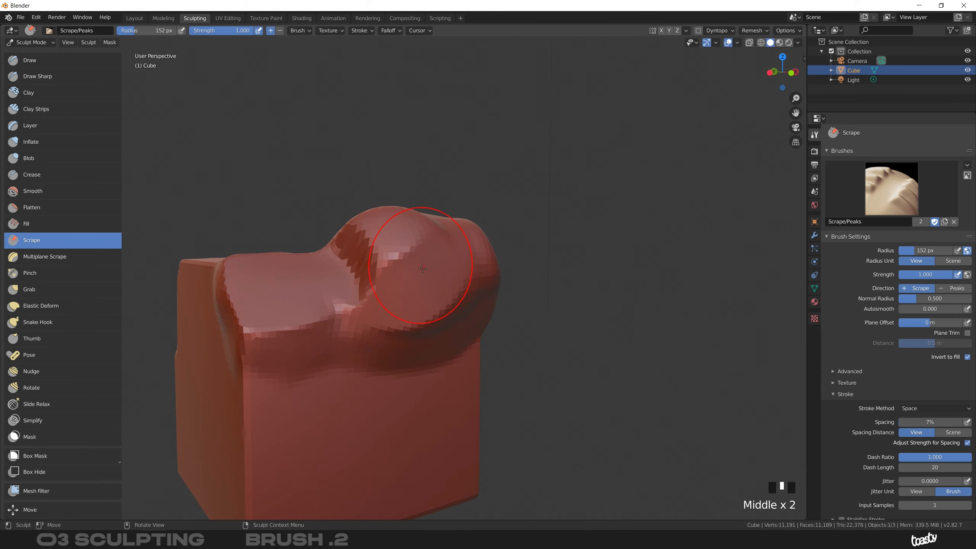
Plane the bulge and its neighbouring ridge further into flat facets with the 152 px Scrape brush.
middle_click_drag(427, 243, 338, 281)
left_click(388, 325)
left_click_drag(395, 331, 403, 322)
mouse_move(413, 327)
middle_mouse_down()
mouse_move(351, 268)
mouse_move(288, 316)
middle_mouse_up()
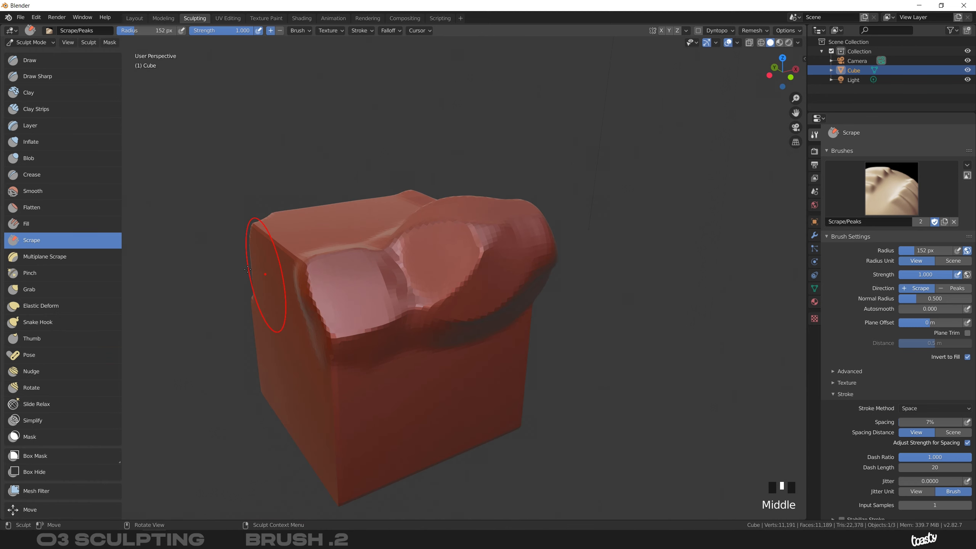